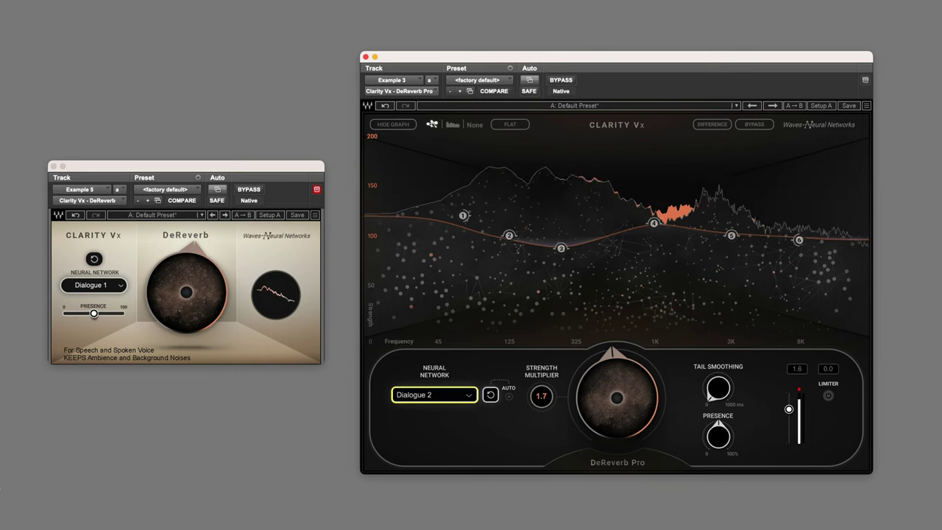
Set the main reverb reduction to about 62.8 in Clarity Vx DeReverb and 54.9 in DeReverb Pro
mouse_move(192, 286)
left_mouse_down()
mouse_move(187, 324)
mouse_move(186, 273)
left_mouse_up()
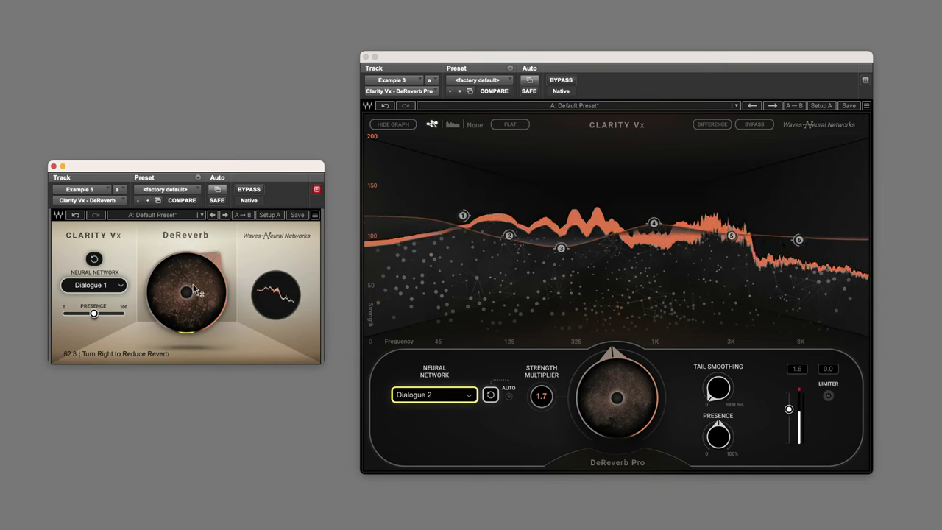
left_click_drag(623, 380, 614, 372)
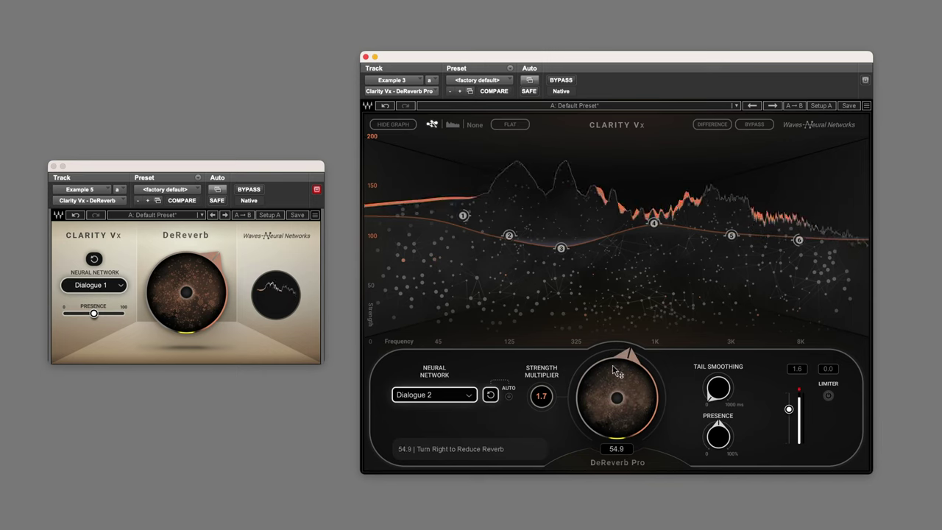
Shape the DeReverb Pro strength curve by lowering node 3 to 77%, raising node 4 to 123% and lowering node 5
left_click_drag(561, 248, 559, 260)
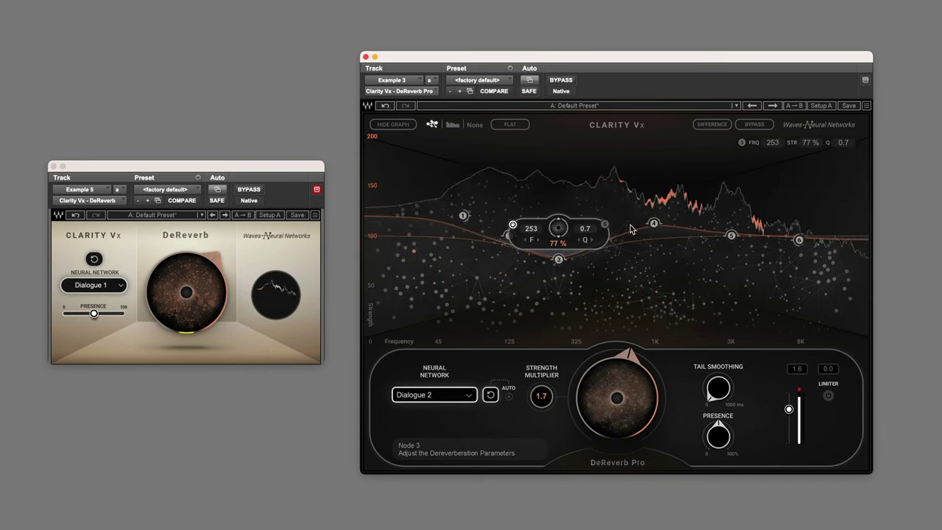
left_click_drag(654, 223, 655, 212)
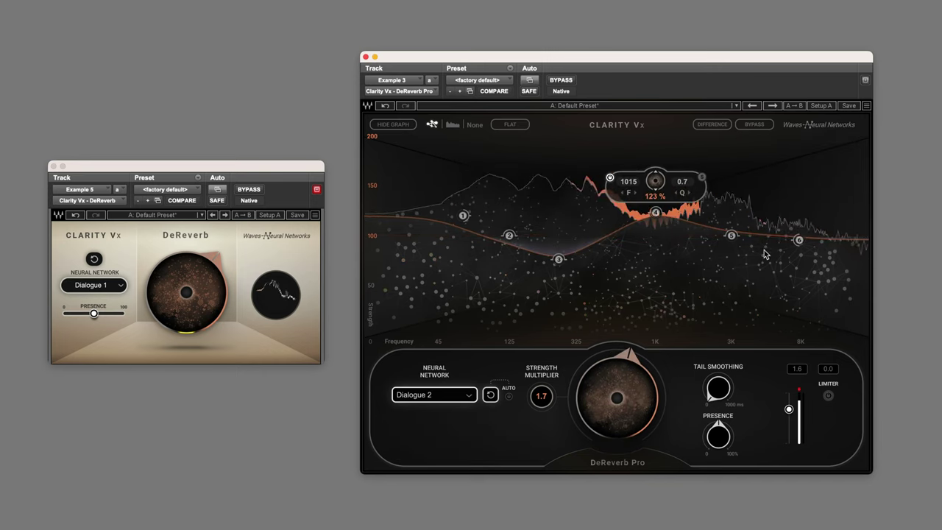
left_click_drag(731, 235, 730, 273)
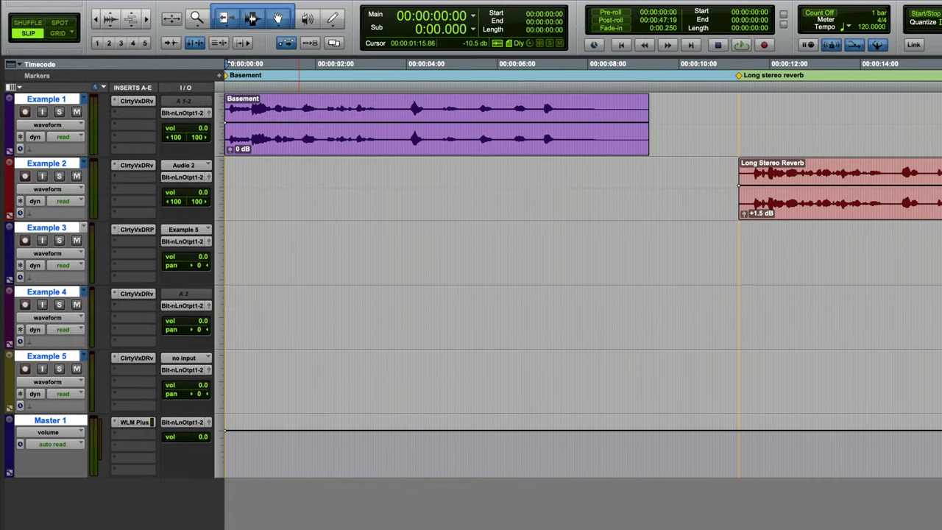
Play the Basement clip on the Example 1 track from its start to hear the original reverb
key("space")
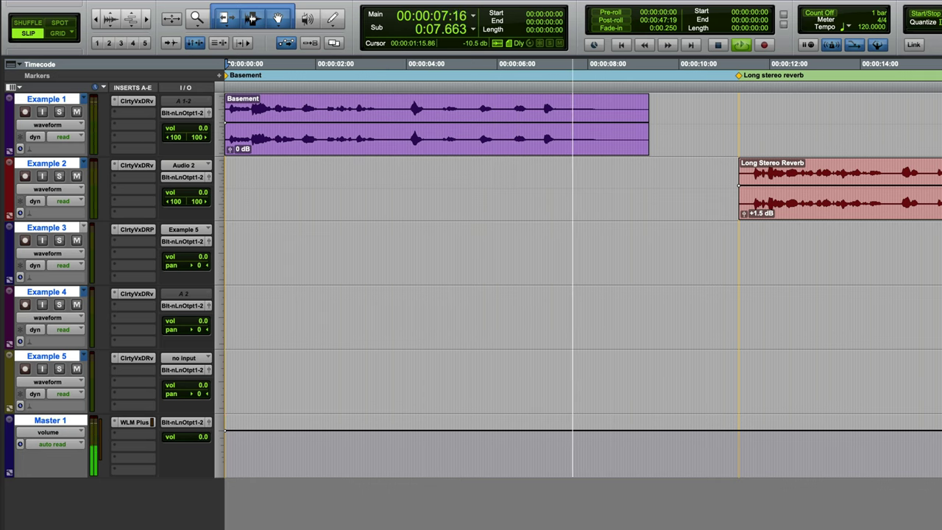
key("space")
Open Clarity Vx DeReverb on the Example 1 track and raise its reverb reduction to about 41.8 while playing the Basement clip
left_click(138, 102)
left_click_drag(395, 163, 413, 190)
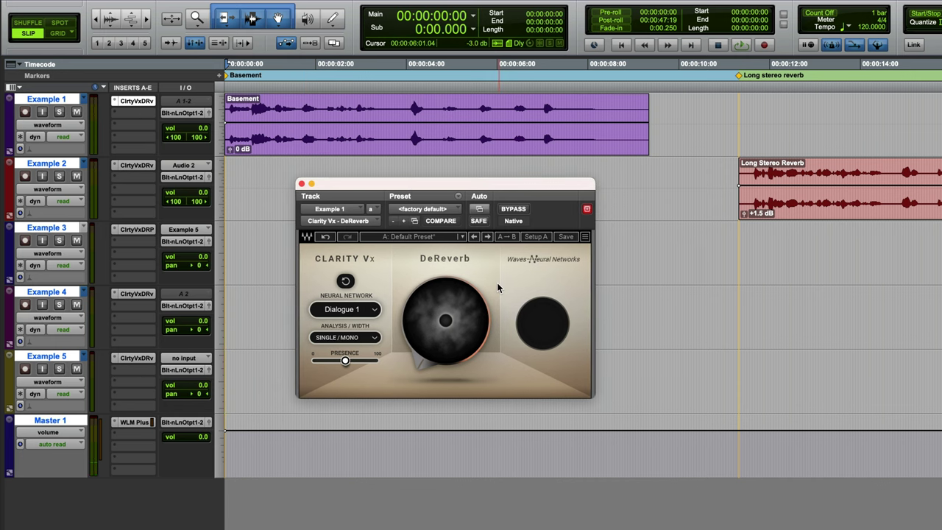
mouse_move(432, 338)
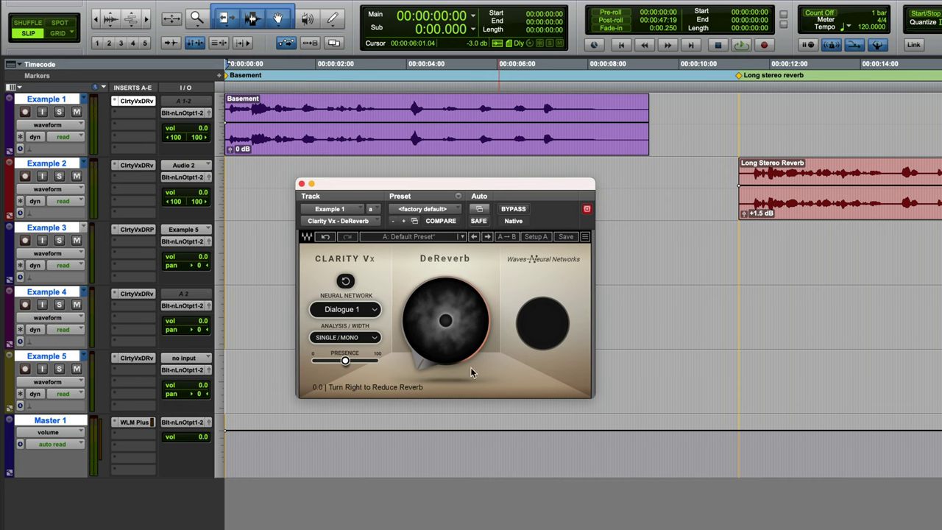
key("space")
left_click_drag(449, 349, 464, 234)
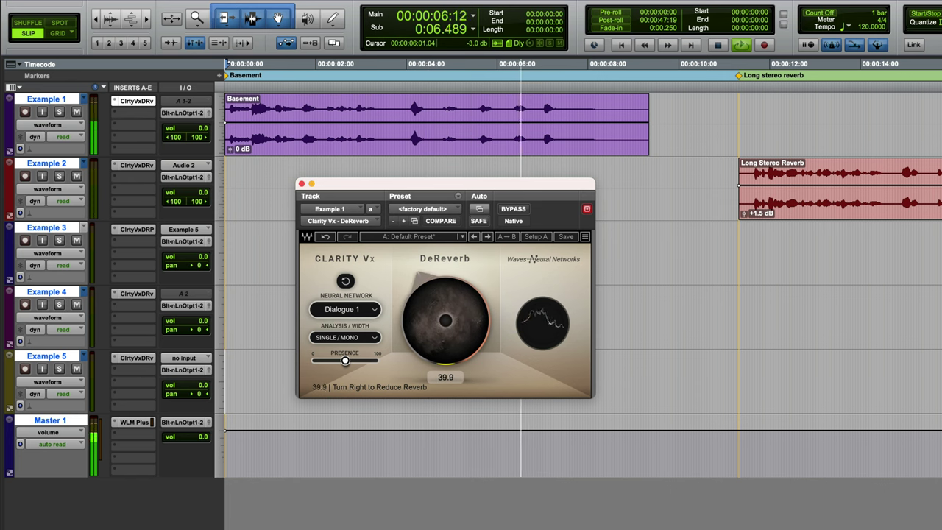
key("space")
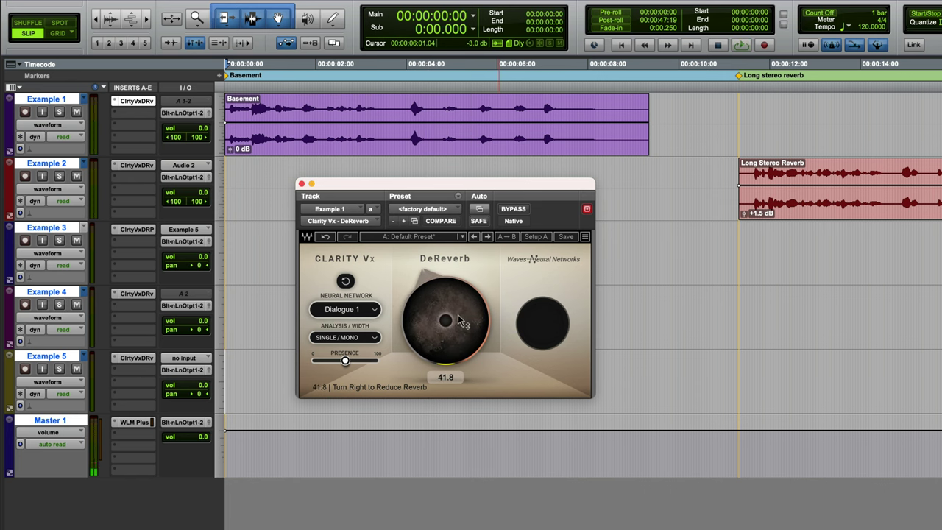
Review the Dialogue and Singing neural network options without choosing a different network
left_click(376, 312)
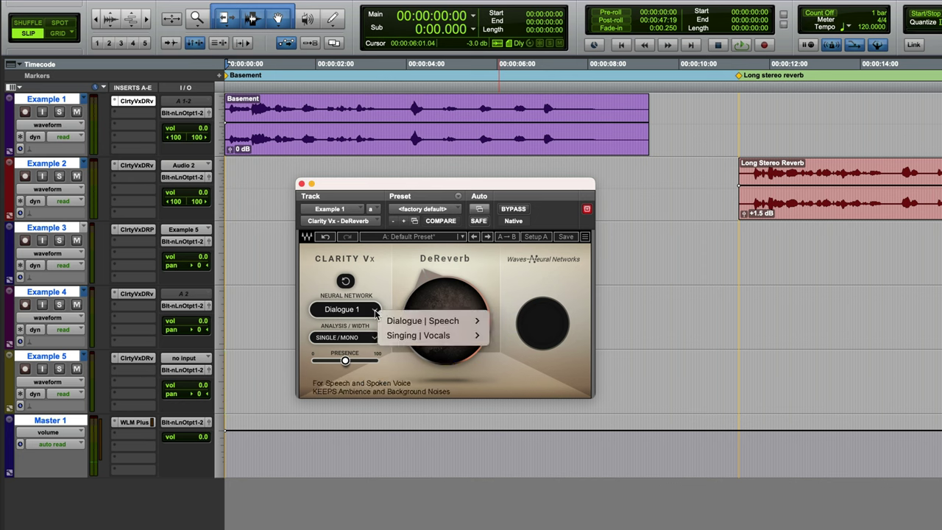
mouse_move(435, 322)
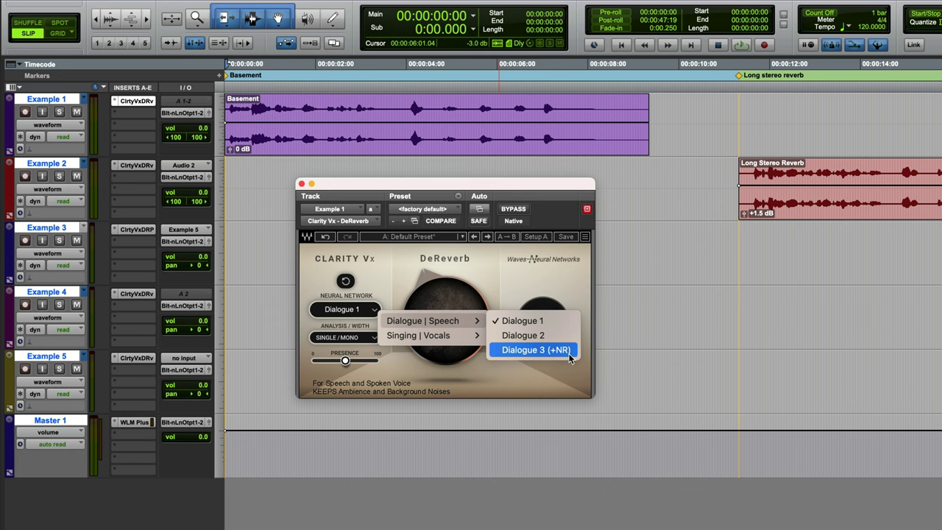
mouse_move(472, 336)
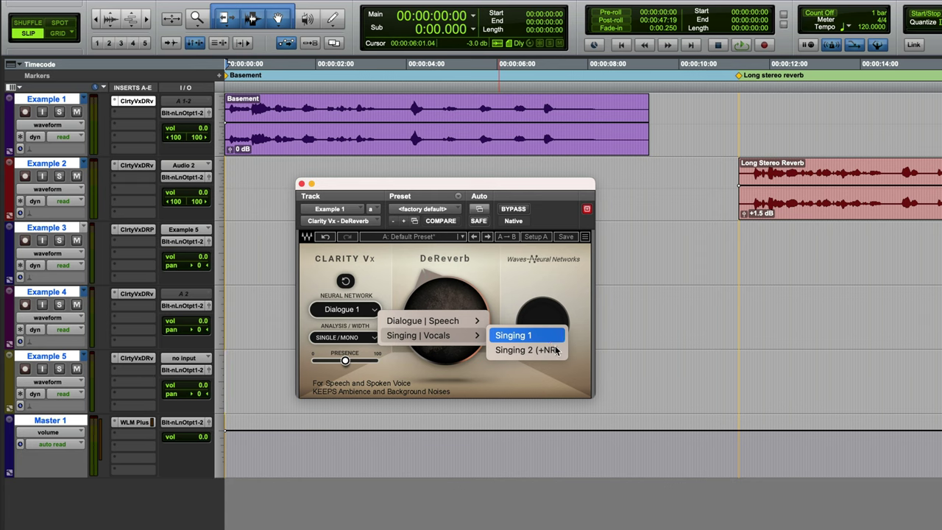
left_click(518, 288)
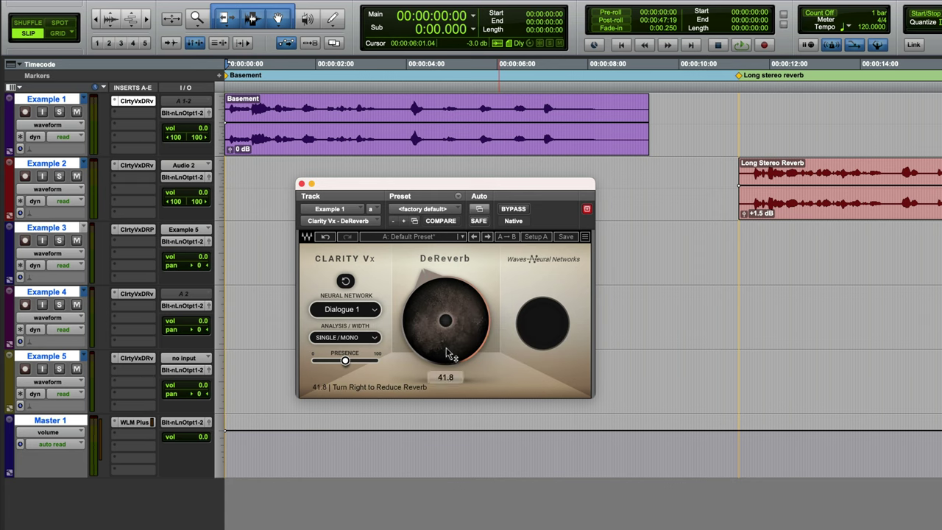
Raise the reverb reduction on Example 1 to about 72.1 while playing the Basement clip
key("space")
left_click_drag(434, 353, 435, 322)
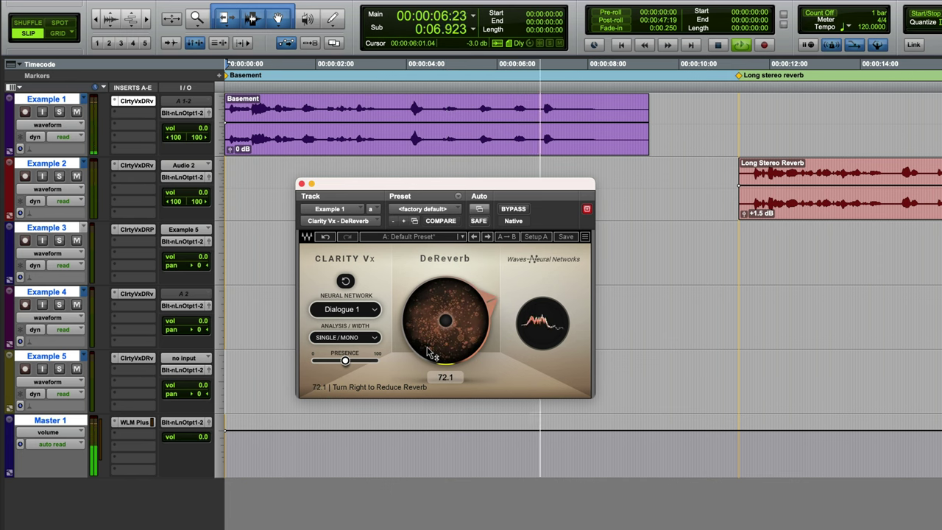
key("space")
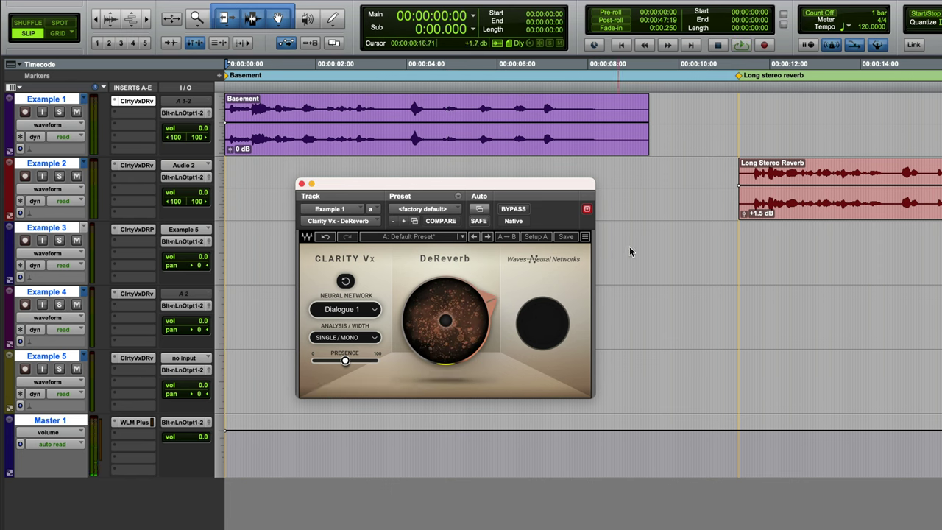
Compare the Basement clip by playing it with DeReverb bypassed and again with DeReverb active
left_click(514, 209)
key("space")
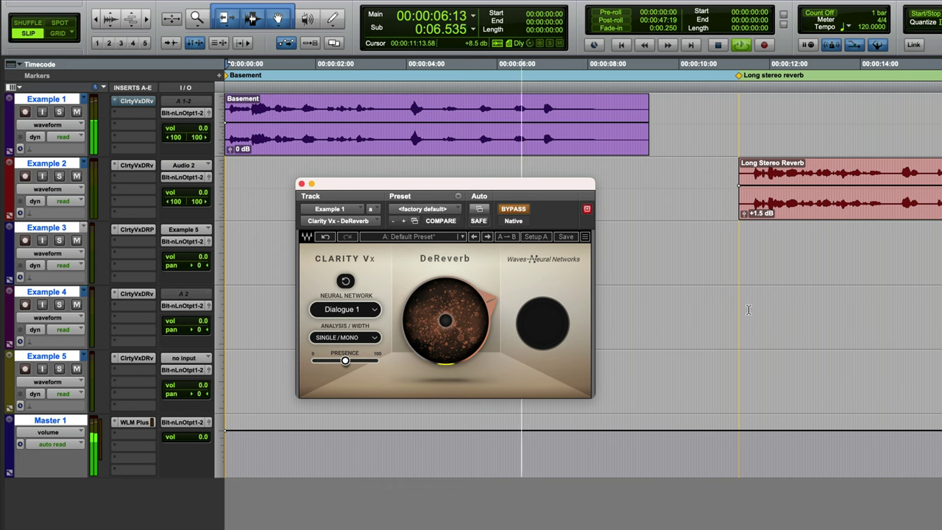
key("space")
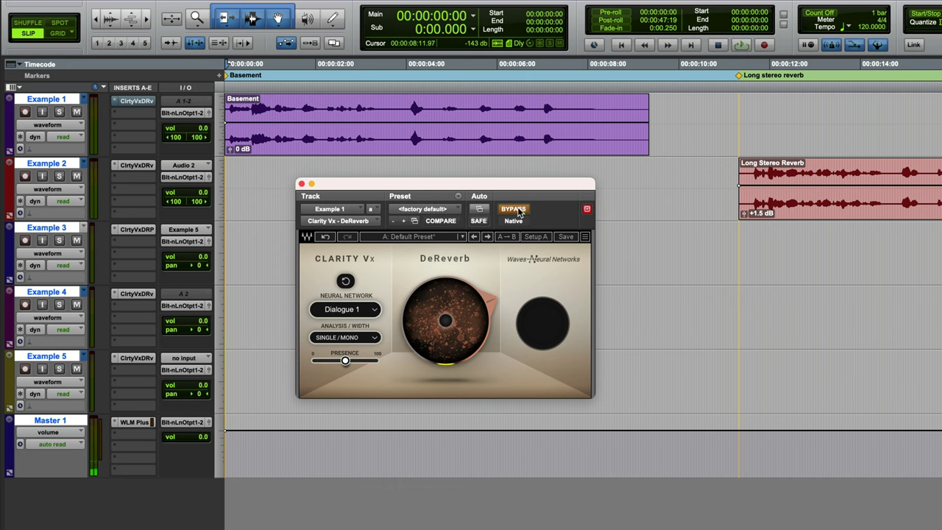
key("space")
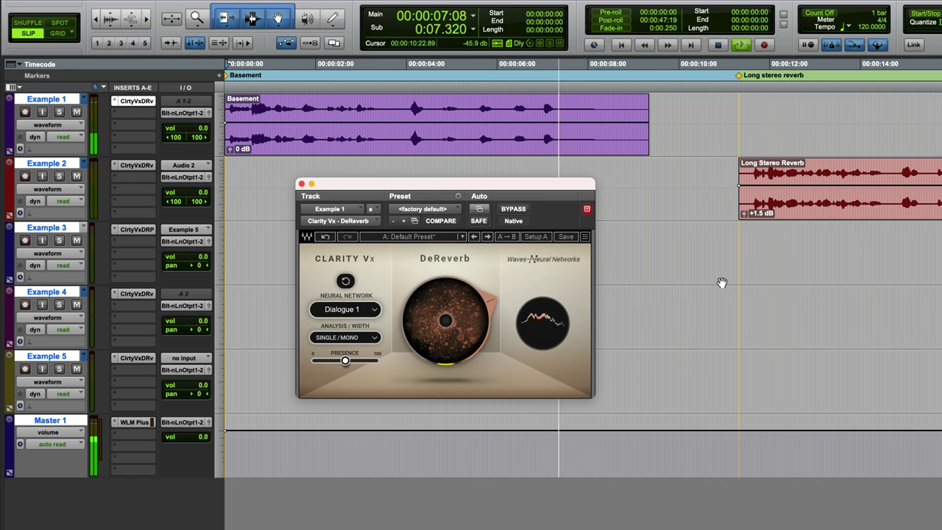
key("space")
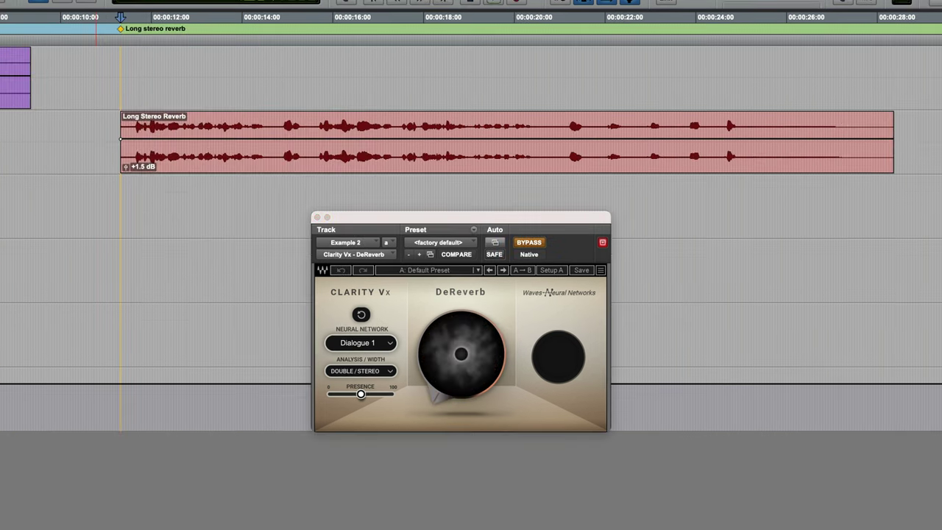
Play the Long Stereo Reverb clip on the Example 2 track with DeReverb bypassed
key("space")
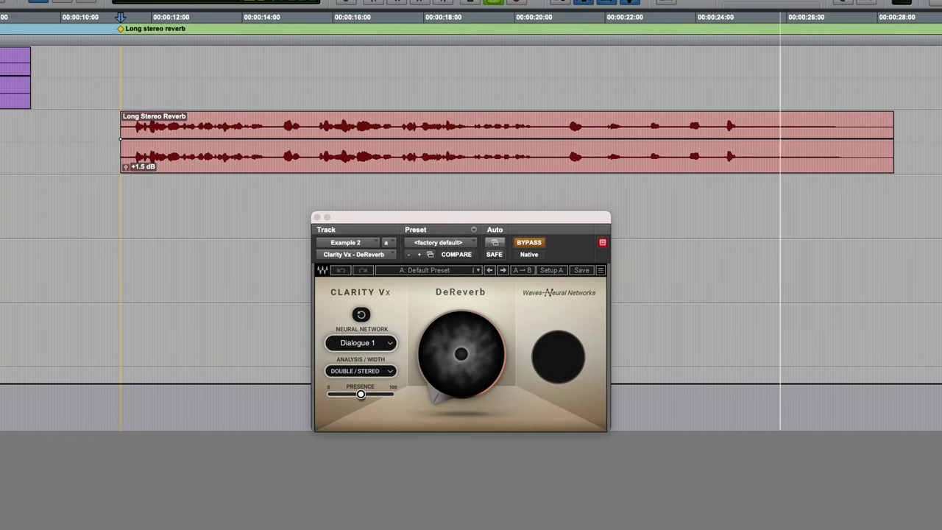
key("space")
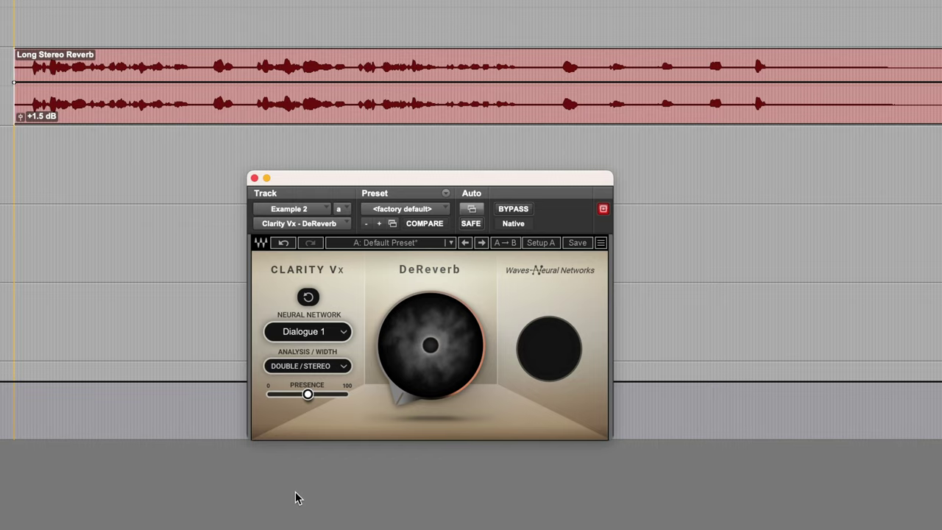
Set Example 2's analysis/width to Double/Mono and raise the reverb reduction to about 63.1 while playing the Long Stereo Reverb clip
left_click(343, 367)
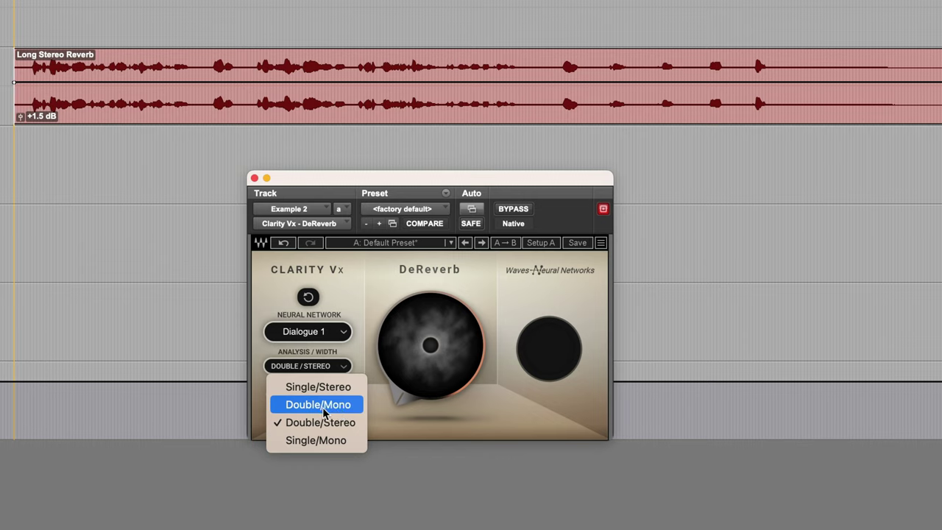
left_click(311, 405)
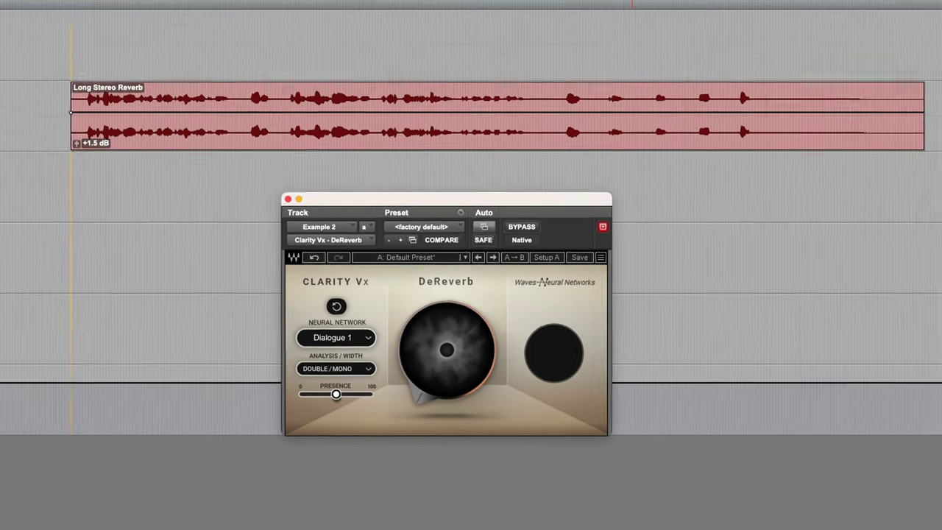
key("space")
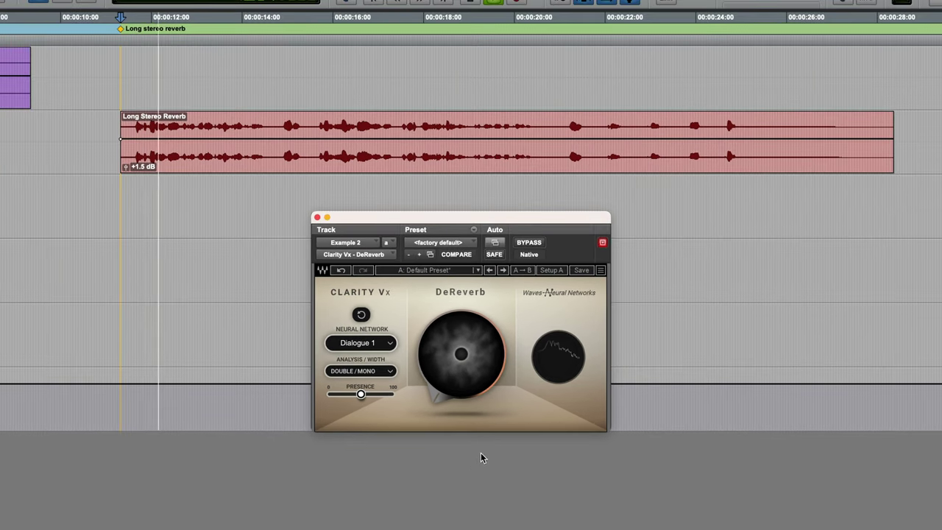
left_click_drag(464, 366, 478, 304)
key("space")
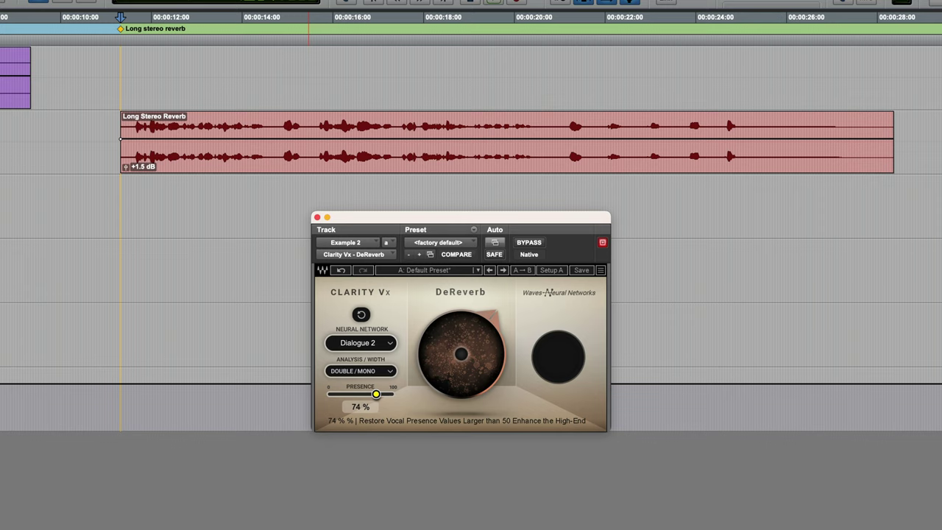
Raise Example 2's reverb reduction to about 71.6 and set presence moderately above its midpoint while the clip plays
left_click_drag(364, 395, 361, 395)
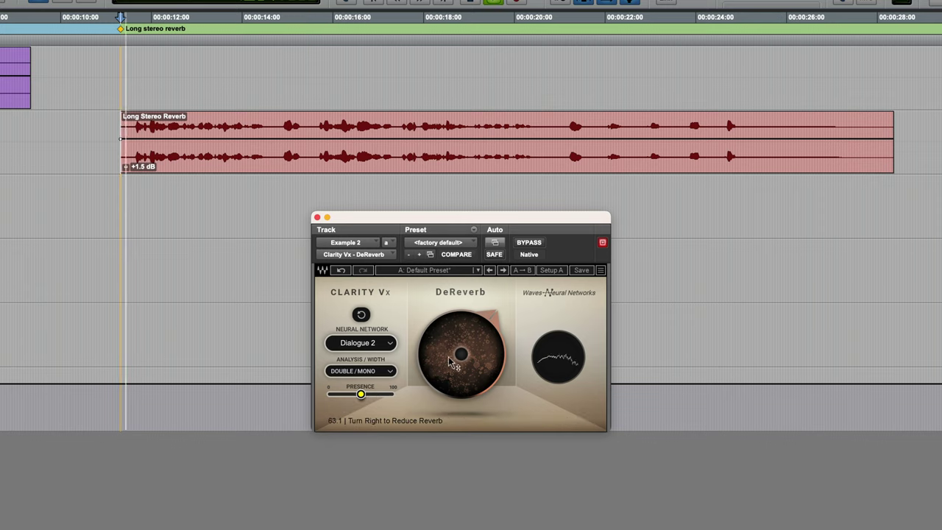
left_click_drag(450, 361, 451, 346)
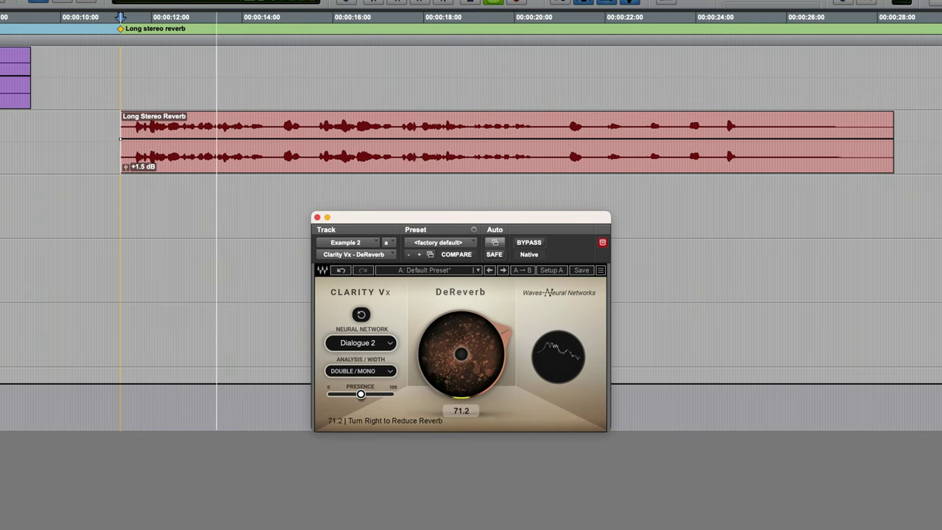
left_click_drag(361, 395, 371, 395)
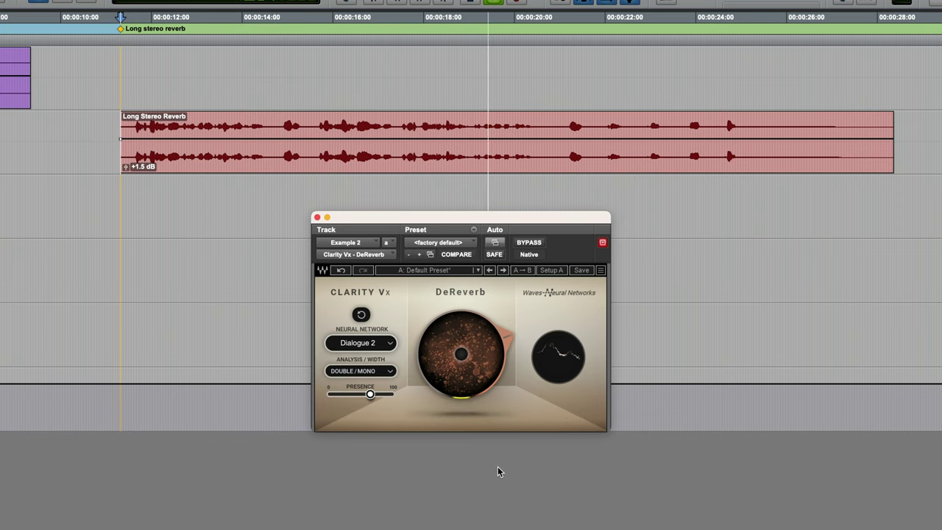
left_click_drag(462, 361, 461, 370)
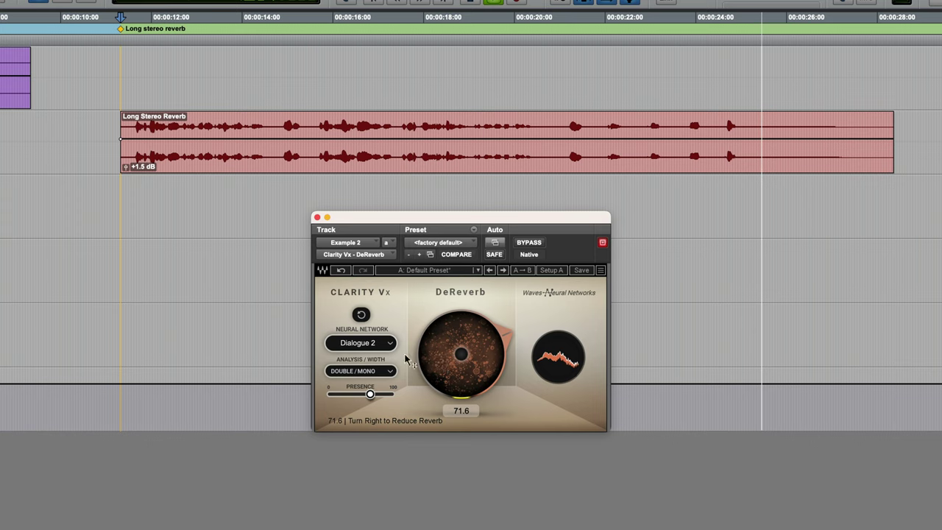
Switch Example 2's neural network to Dialogue 1 and raise the reverb reduction slightly while replaying the clip
left_click(390, 345)
mouse_move(497, 353)
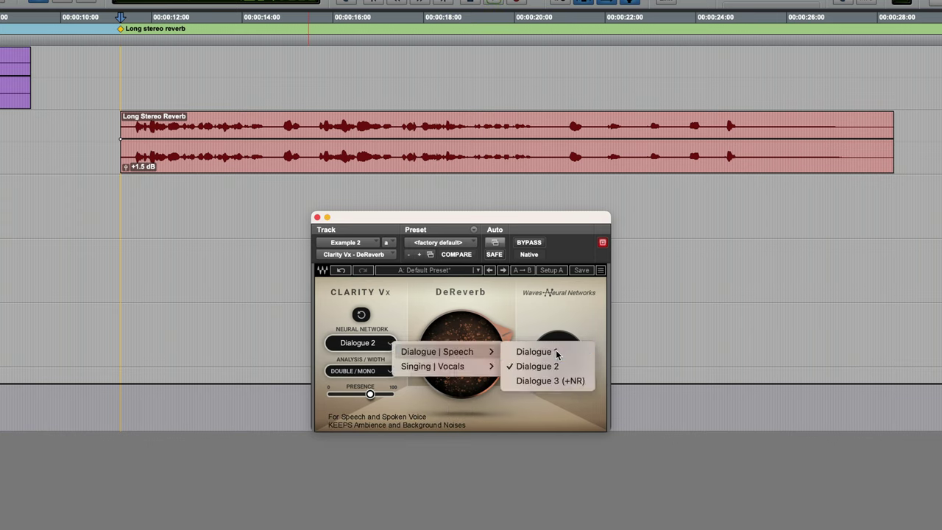
left_click(532, 352)
key("space")
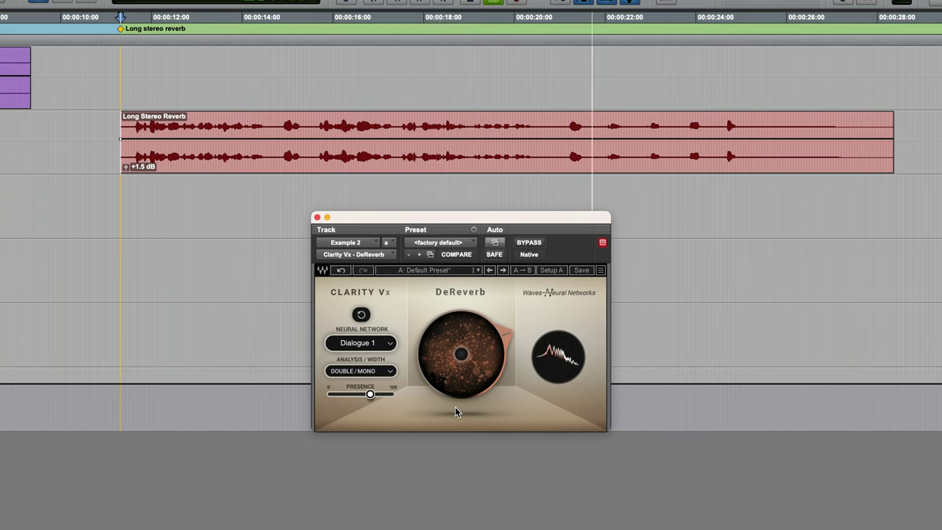
mouse_move(446, 387)
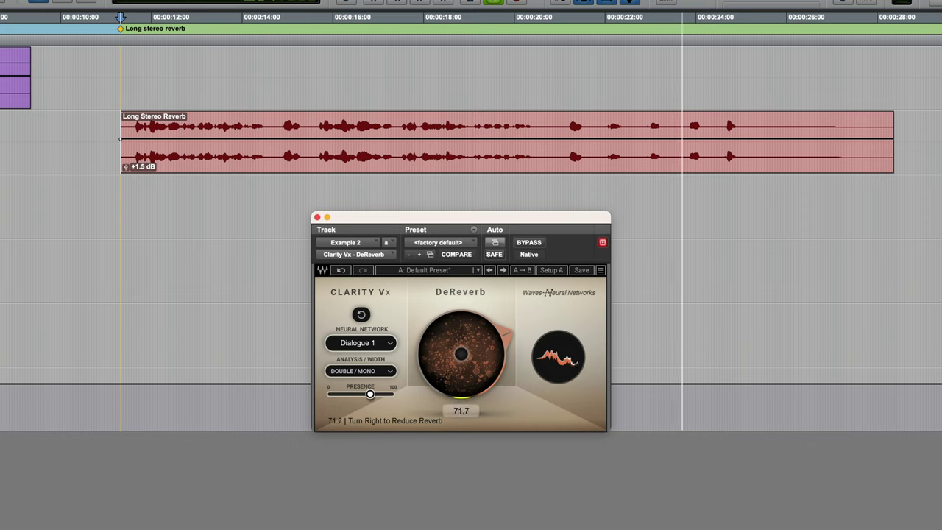
key("space")
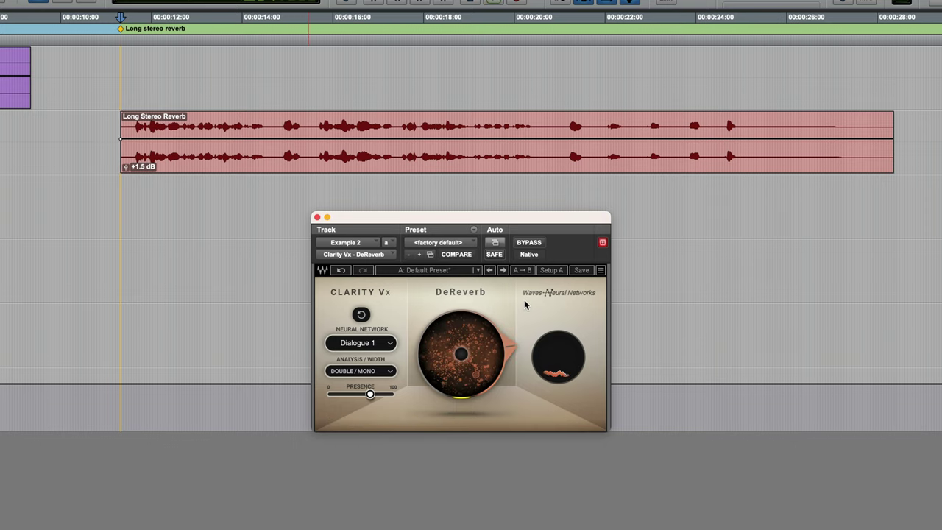
Compare the Long Stereo Reverb clip on Example 2 with DeReverb bypassed and active during playback
left_click(537, 246)
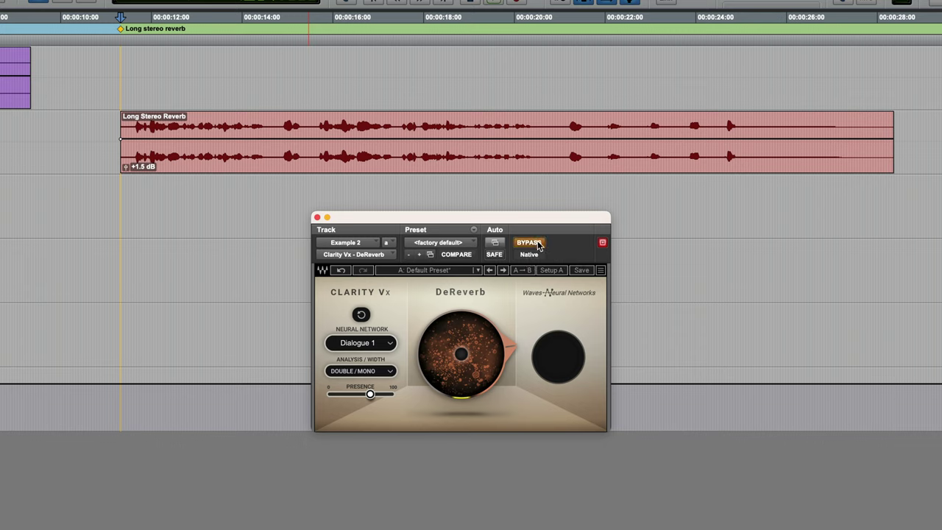
key("space")
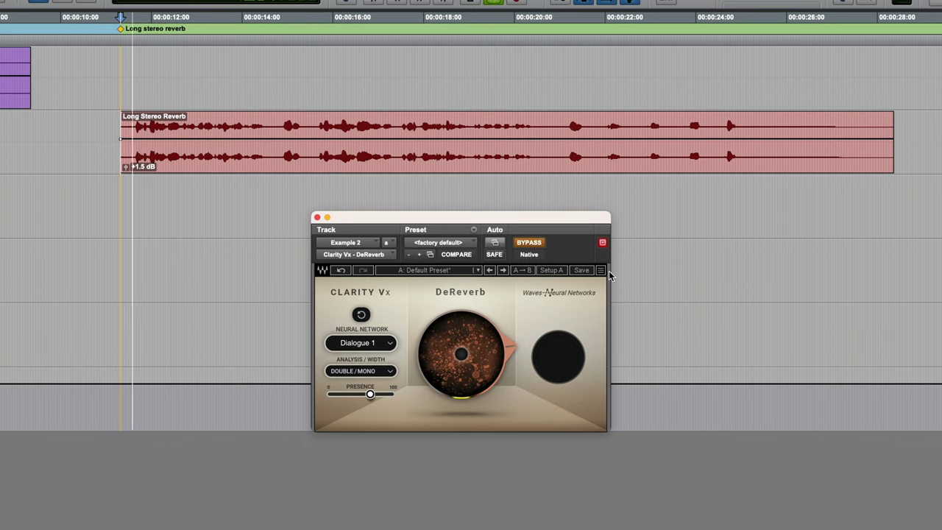
left_click(534, 245)
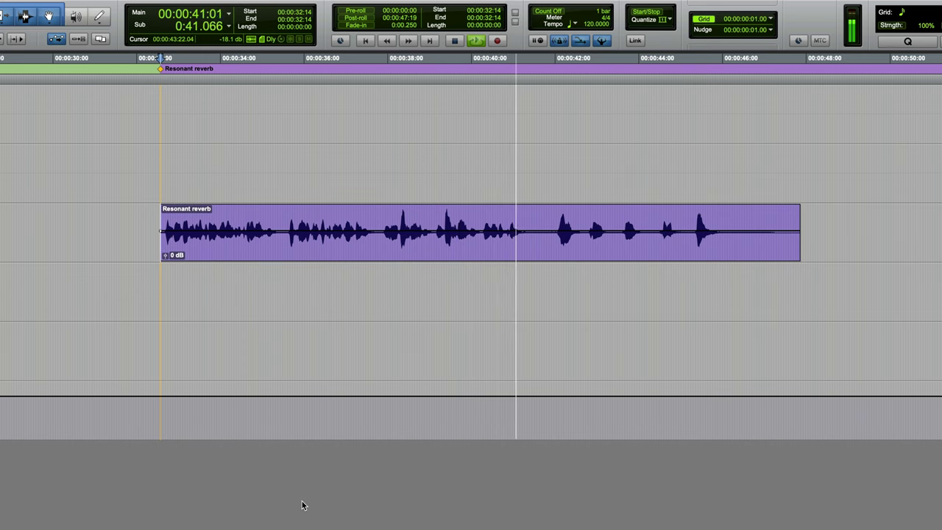
Play the Resonant reverb clip on Example 3 and raise DeReverb Pro's reverb reduction to about 64.2
key("space")
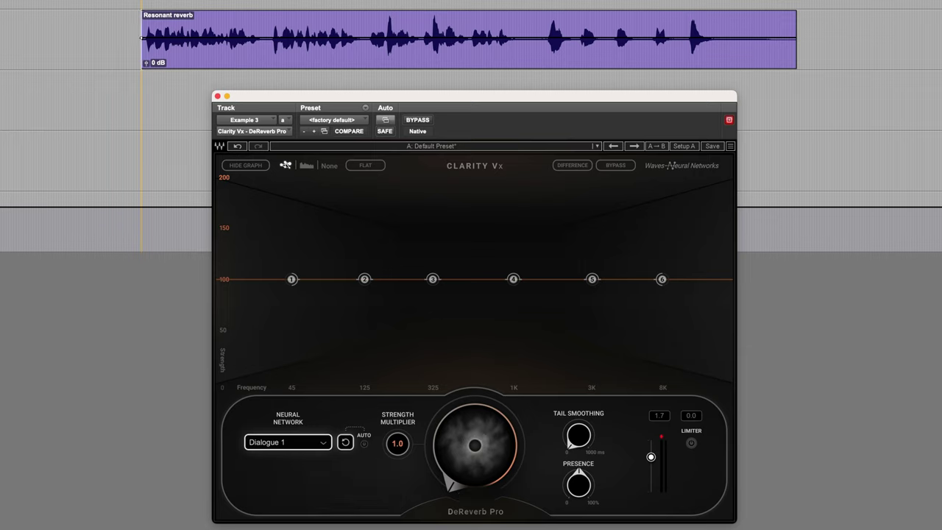
key("space")
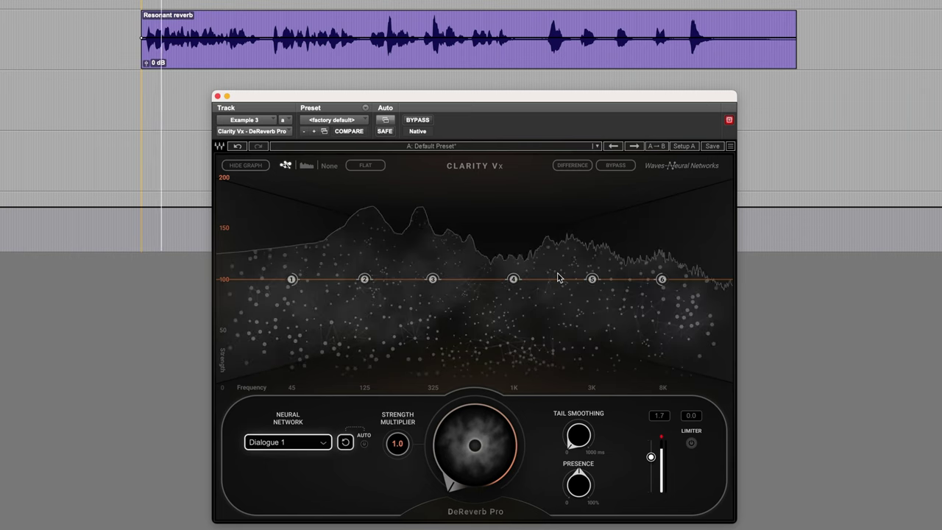
left_click_drag(475, 445, 475, 393)
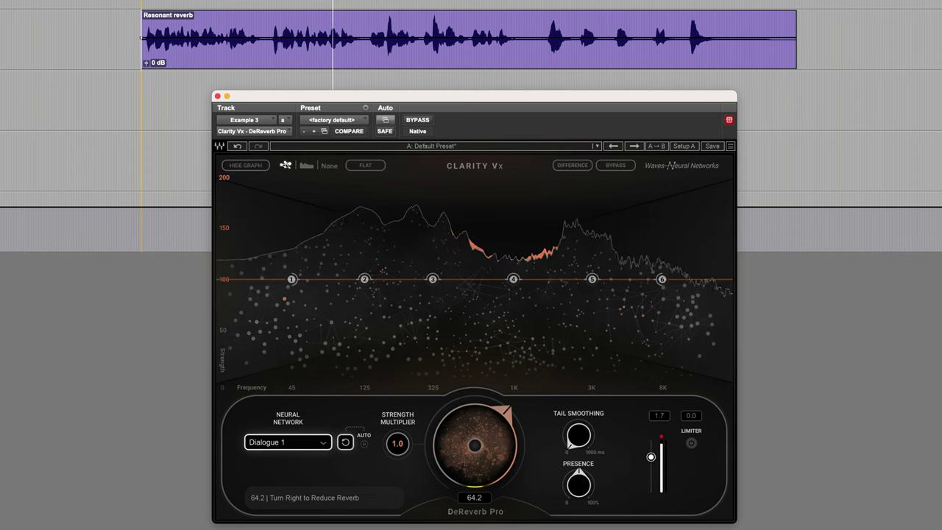
Raise node 4 to about 125% strength at 2077 Hz, narrow its Q to 0.9, and stop playback
left_click_drag(514, 279, 567, 254)
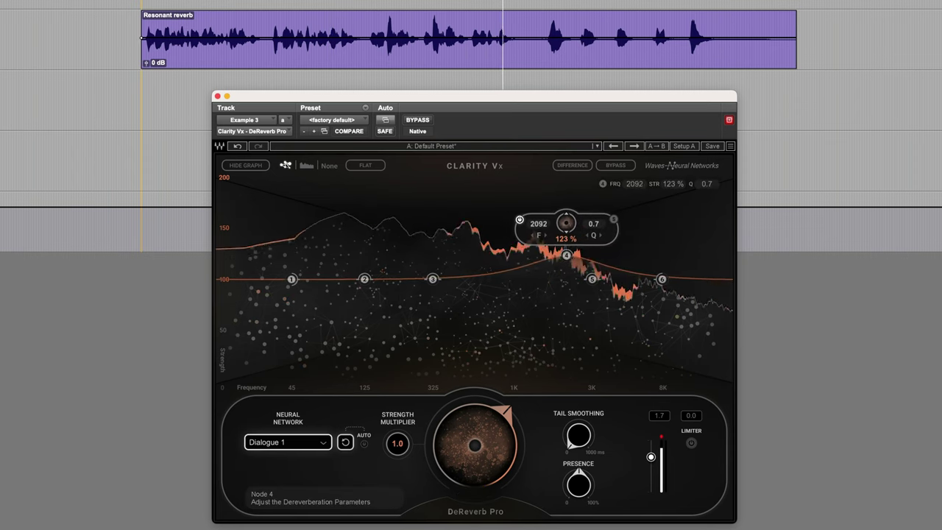
left_click_drag(594, 234, 599, 234)
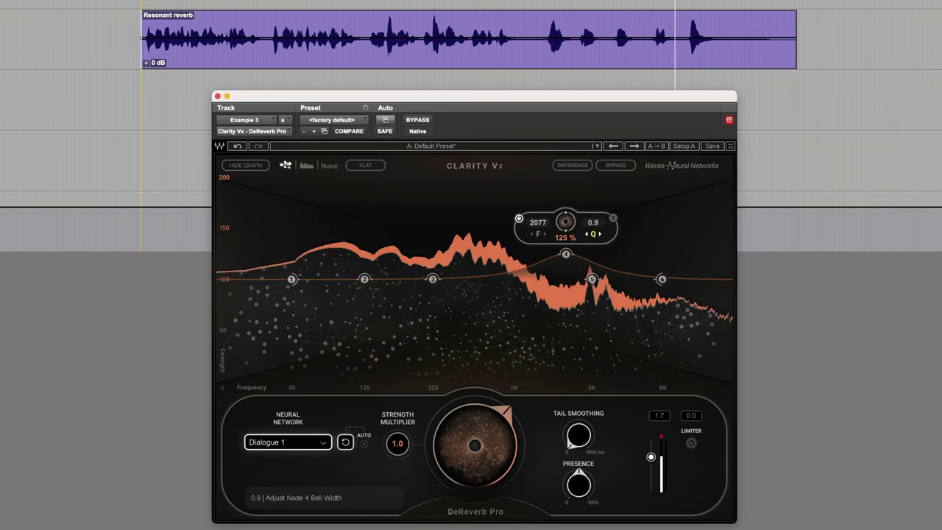
key("space")
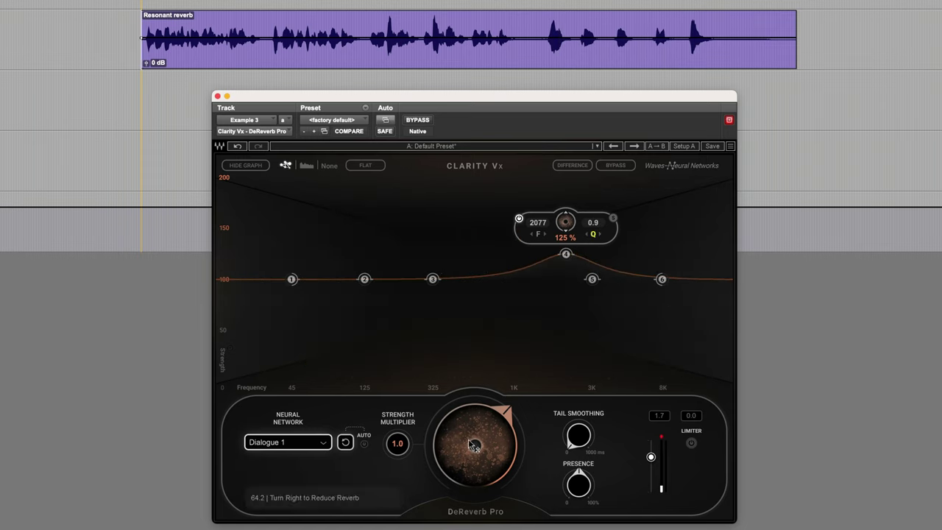
Replay the Resonant reverb clip and raise Example 3's reverb reduction to about 75.0
key("space")
left_click_drag(490, 442, 493, 425)
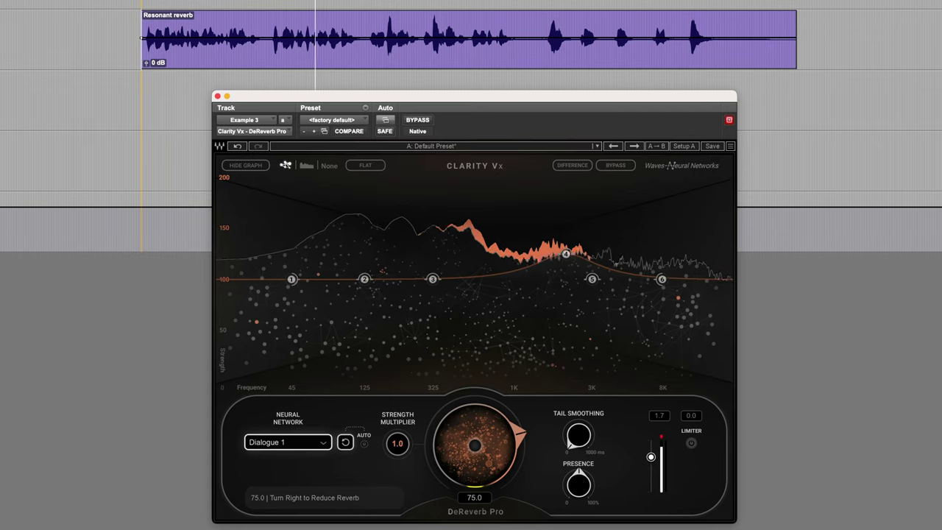
key("space")
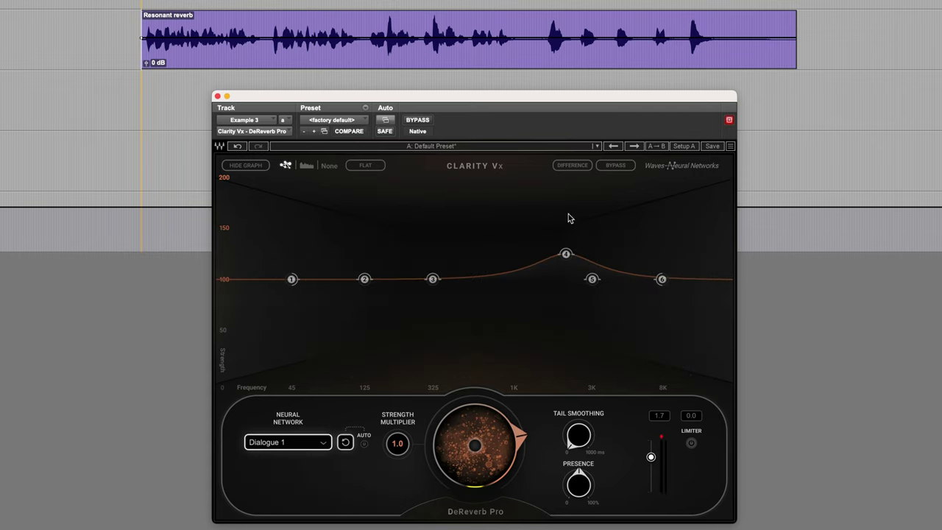
Audition the difference signal while fine-tuning Example 3's reverb reduction, and switch its neural network to Dialogue 2
left_click(573, 165)
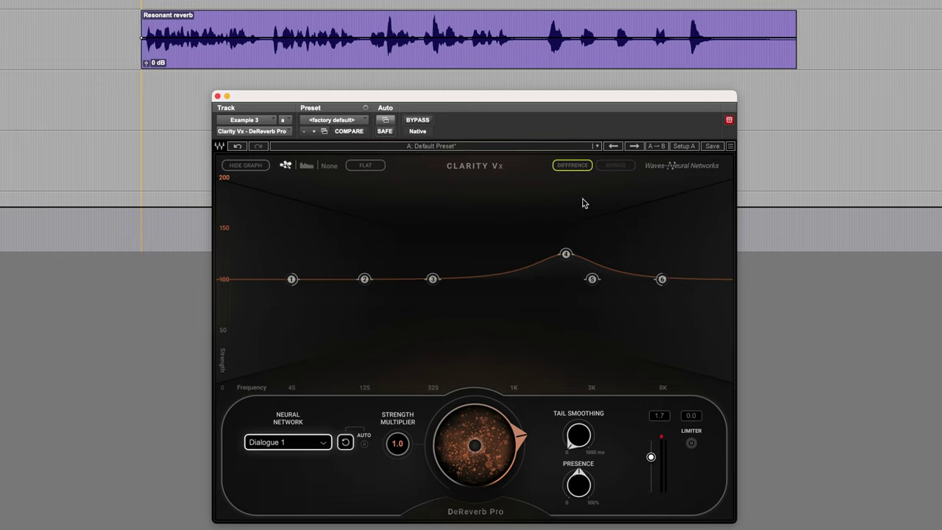
key("space")
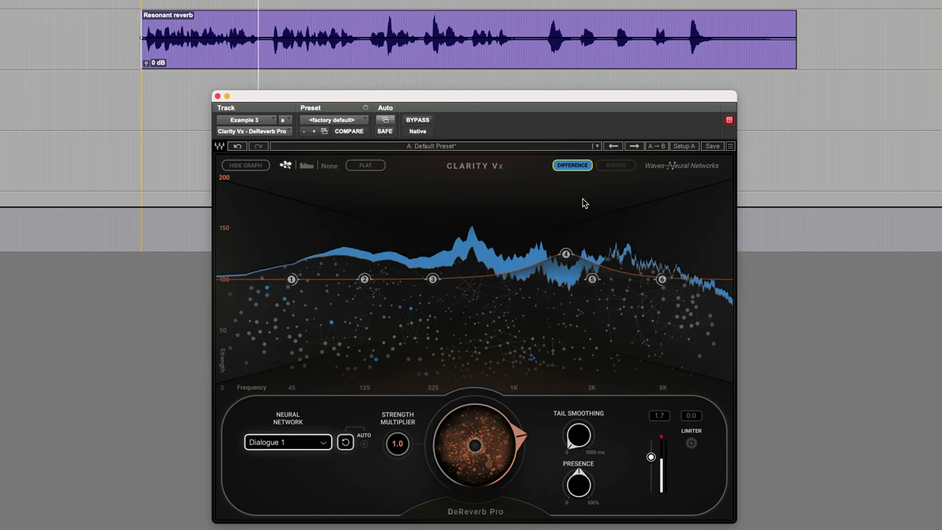
mouse_move(483, 426)
left_mouse_down()
mouse_move(483, 489)
mouse_move(483, 425)
left_mouse_up()
left_click(572, 165)
key("space")
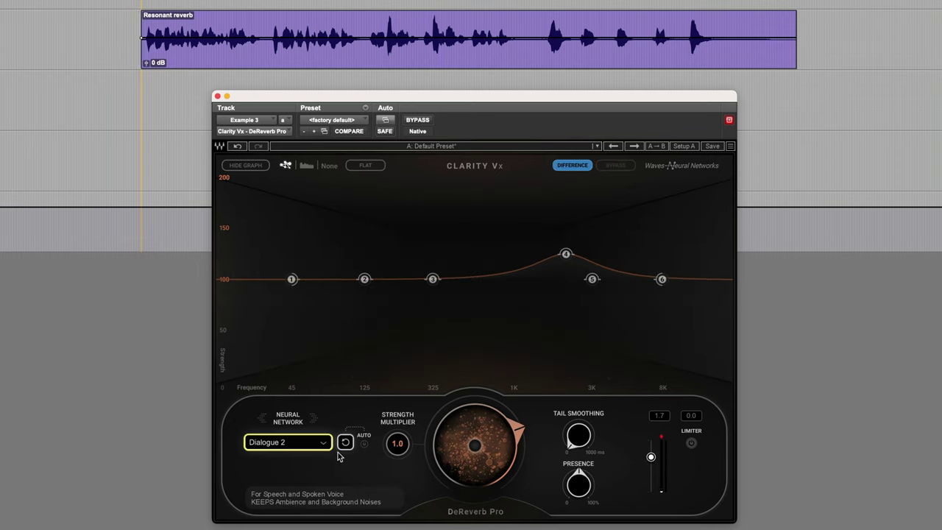
Turn off difference monitoring and raise Example 3's reverb reduction to about 80.7 while the Resonant reverb clip plays
key("space")
left_click(574, 165)
left_click_drag(475, 445, 475, 441)
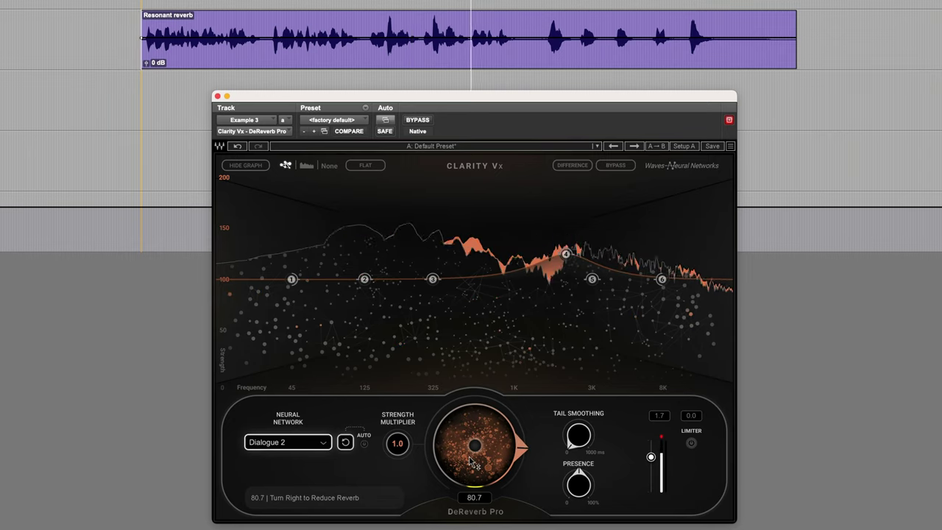
key("space")
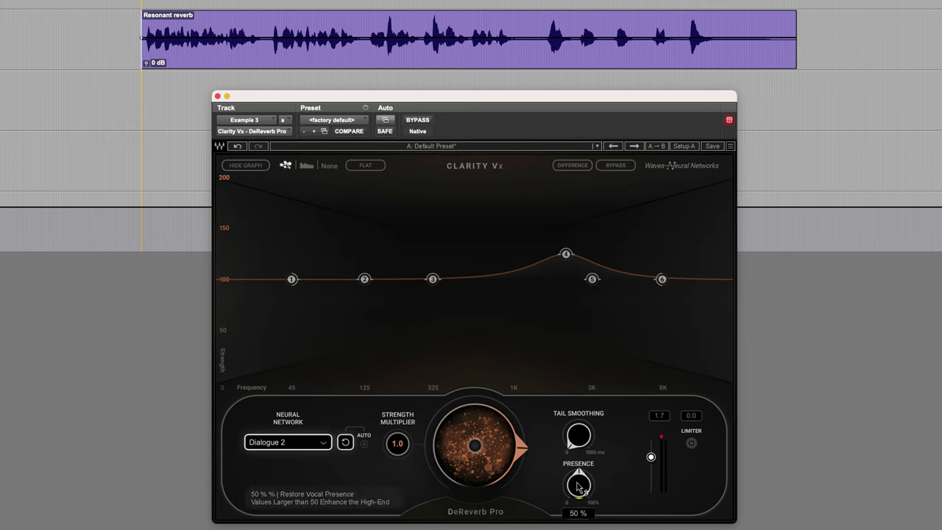
Raise Example 3's presence to about 83% and enable the limiter, replaying the Resonant reverb clip
key("space")
left_click_drag(580, 488, 582, 465)
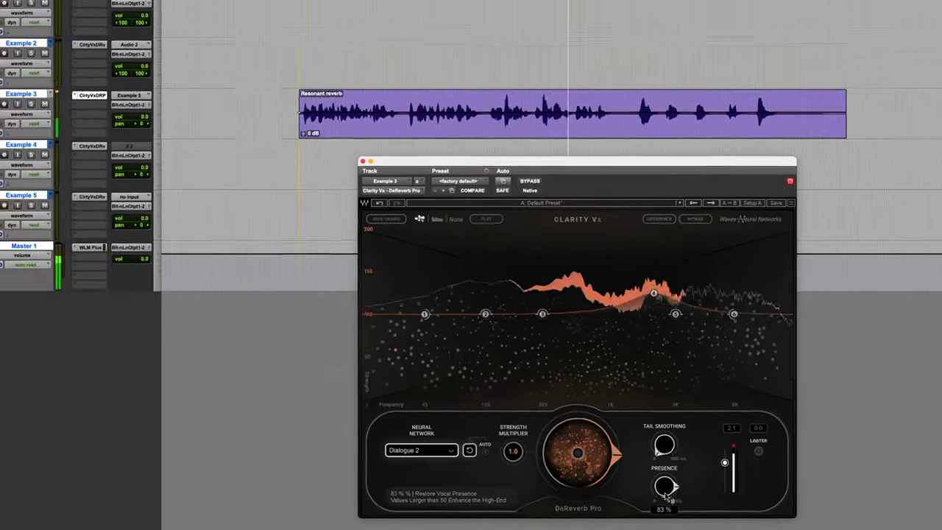
key("space")
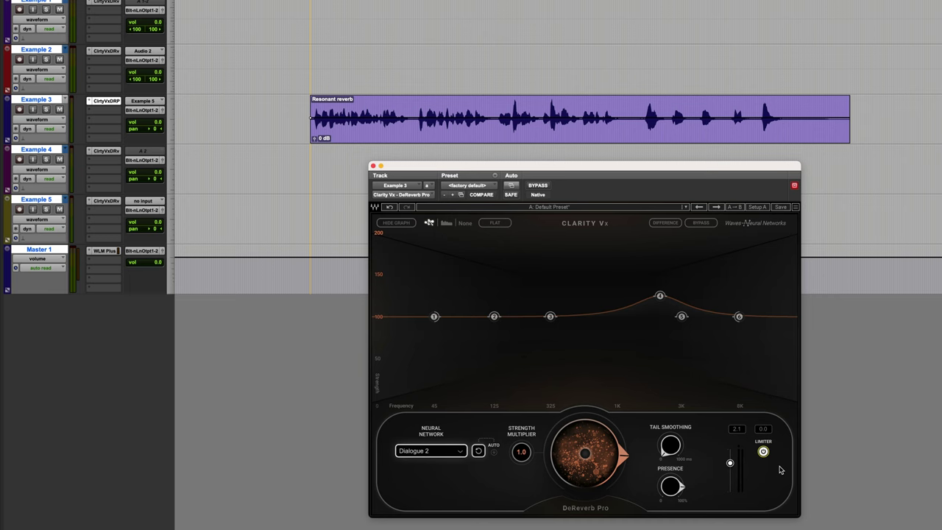
key("space")
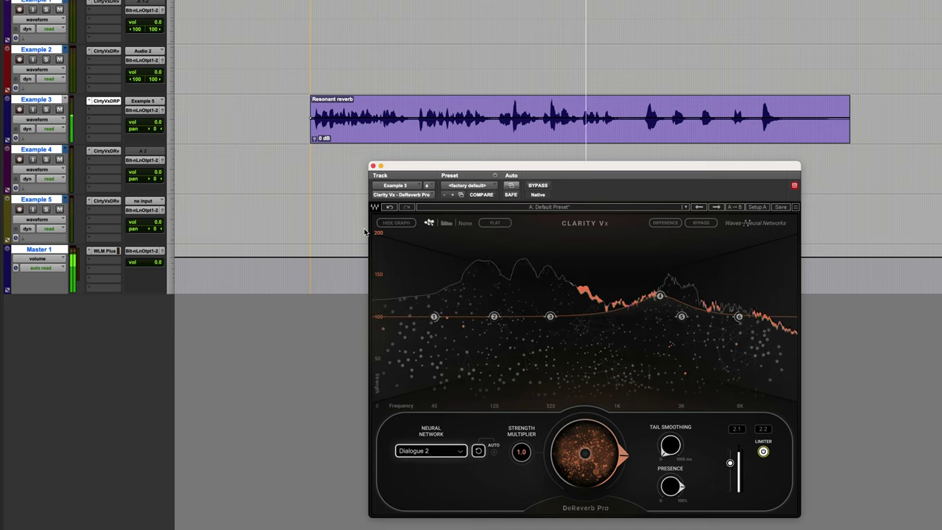
Play the Bathroom clip on Example 4, switch the neural network to Dialogue 2 and set the reverb reduction to about 72.2
key("space")
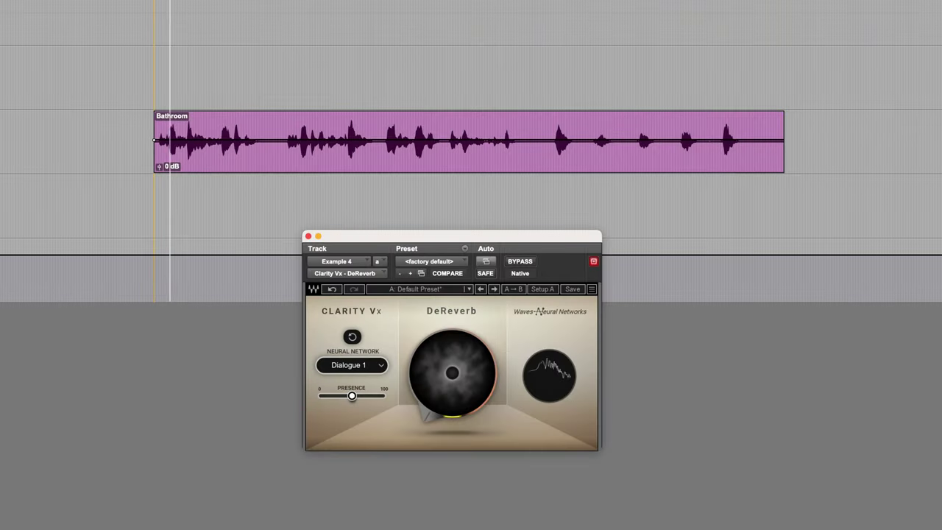
left_click_drag(457, 383, 456, 304)
left_click(373, 367)
left_click_drag(437, 387, 437, 379)
left_click(438, 381)
left_click_drag(452, 377, 453, 374)
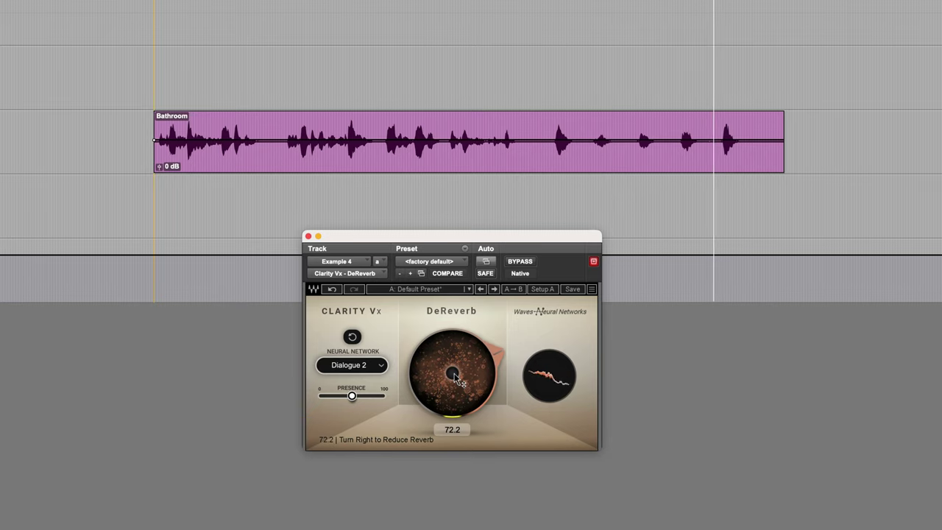
key("space")
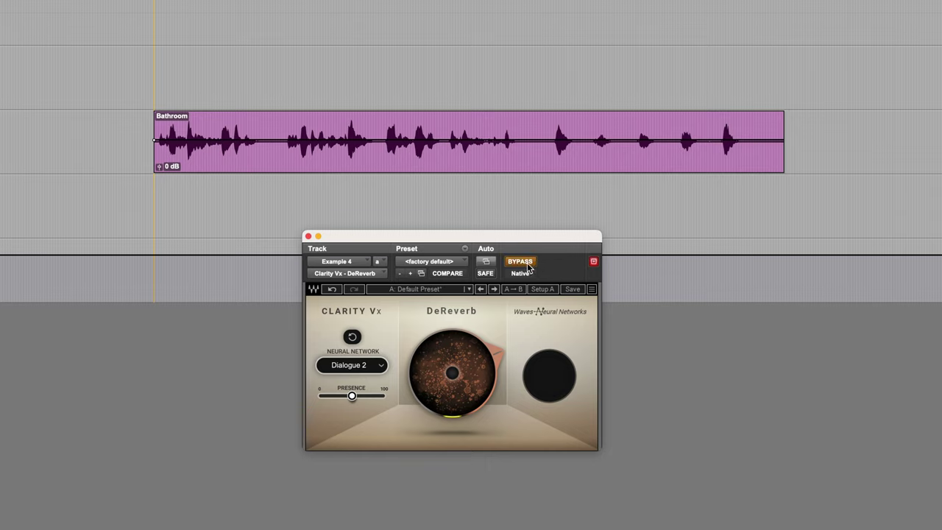
Compare the Bathroom clip with DeReverb bypassed and active, fine-tuning the reverb reduction slightly
key("space")
key("space")
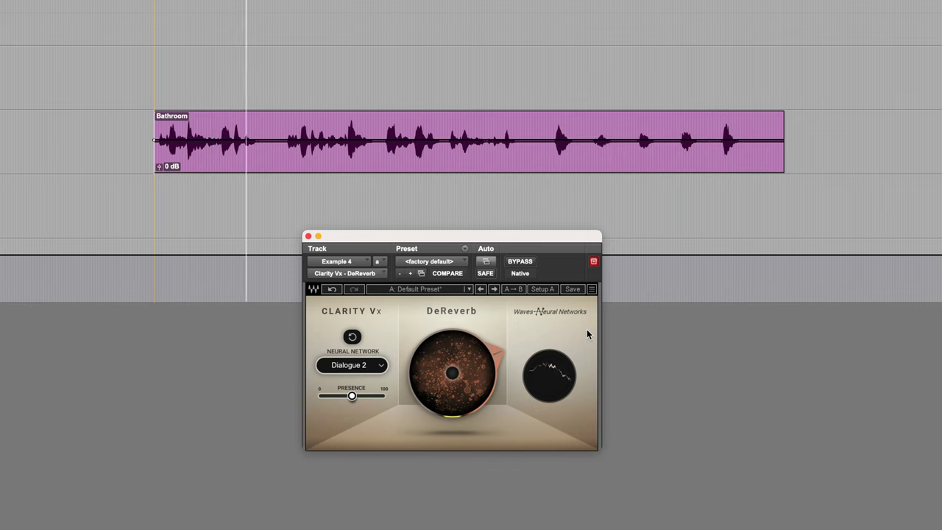
left_click_drag(469, 363, 470, 368)
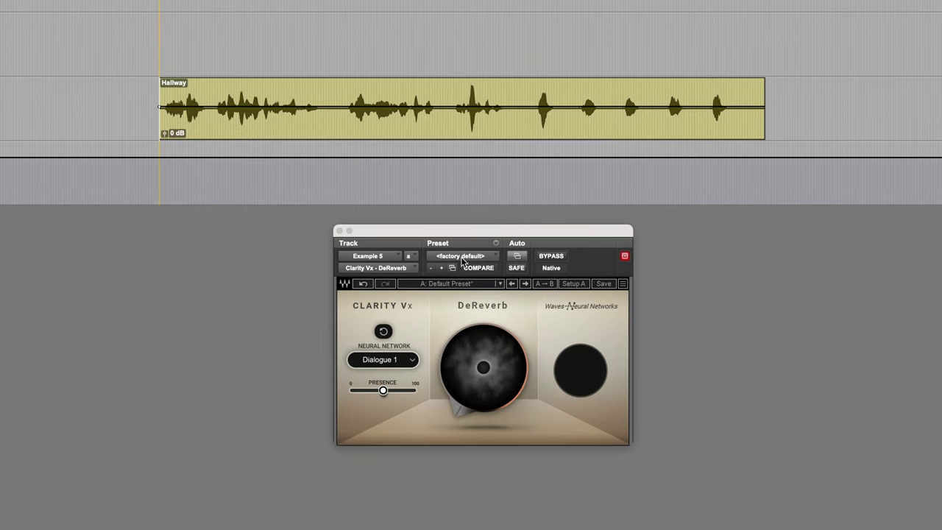
Raise Example 5's reverb reduction to about 58.7 while the Hallway clip plays, and replay the clip
key("space")
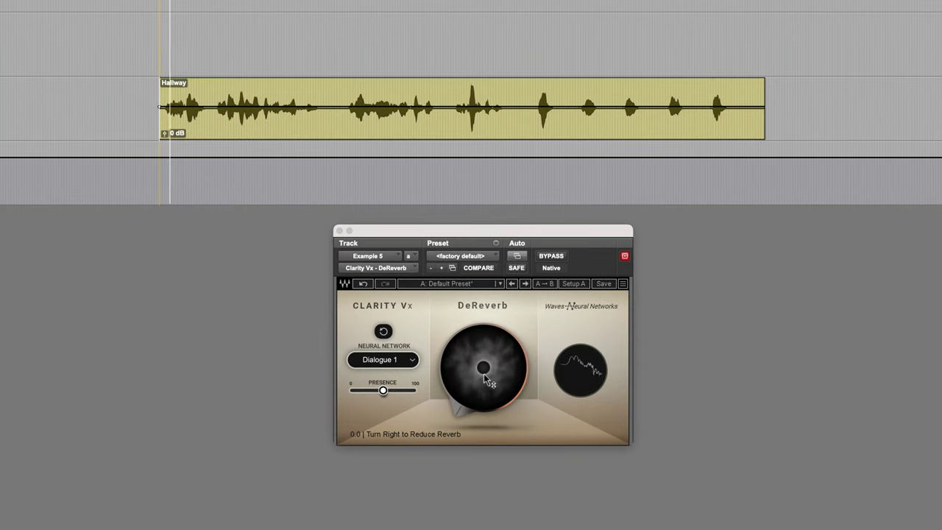
left_click_drag(486, 391, 486, 324)
left_click_drag(493, 274, 493, 234)
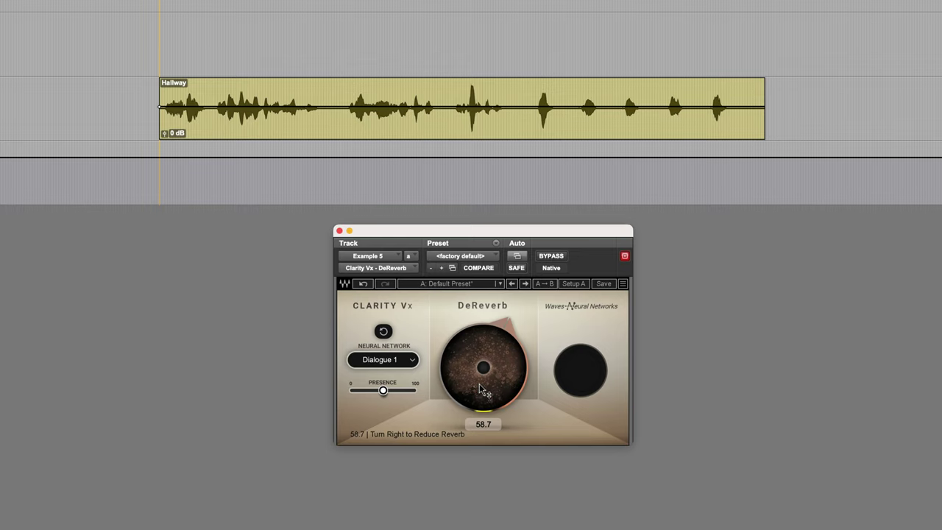
key("space")
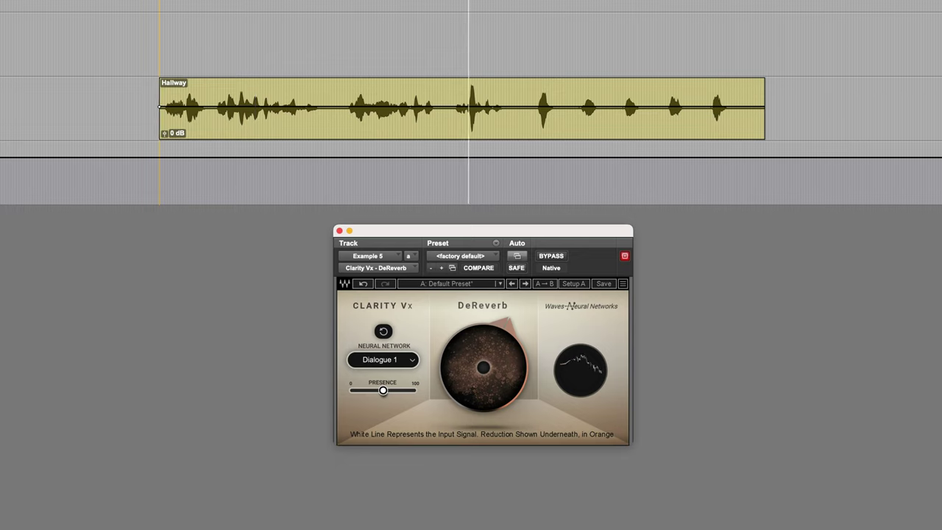
key("space")
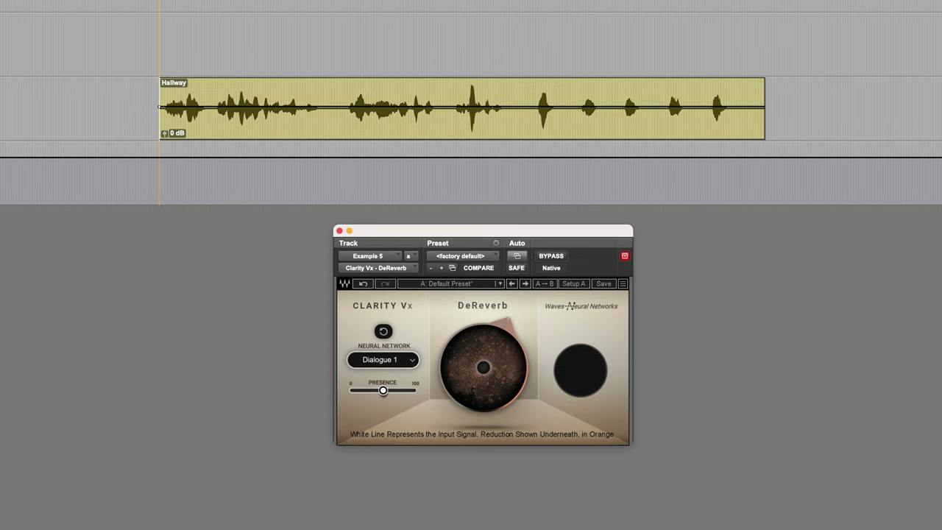
Switch Example 5's neural network to Dialogue 3 (+NR) and return the reverb reduction to 0.0
left_click(410, 360)
mouse_move(492, 371)
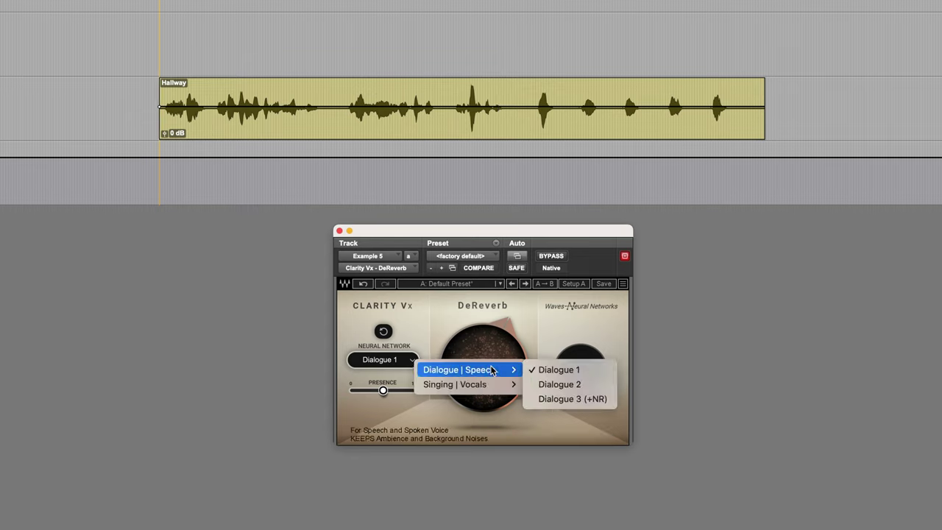
left_click(596, 401)
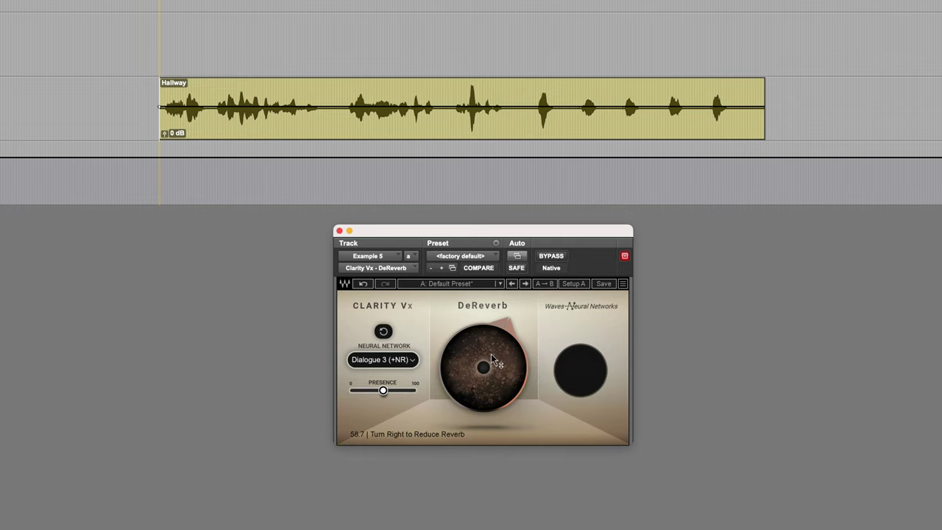
left_click_drag(484, 367, 484, 398)
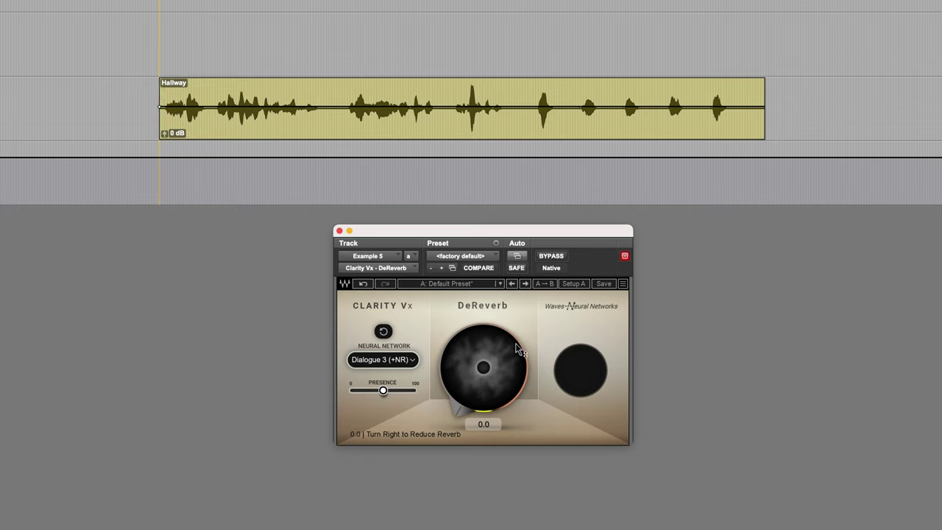
Play the Hallway clip, turn the reverb reduction up to roughly three quarters and set presence moderately above its midpoint
key("space")
left_click_drag(494, 388, 495, 301)
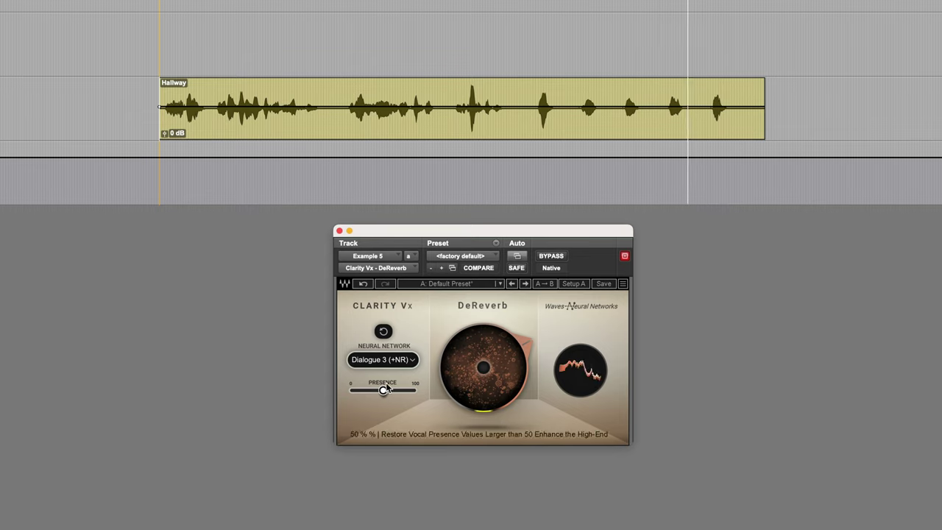
mouse_move(384, 393)
left_mouse_down()
mouse_move(402, 400)
mouse_move(398, 392)
left_mouse_up()
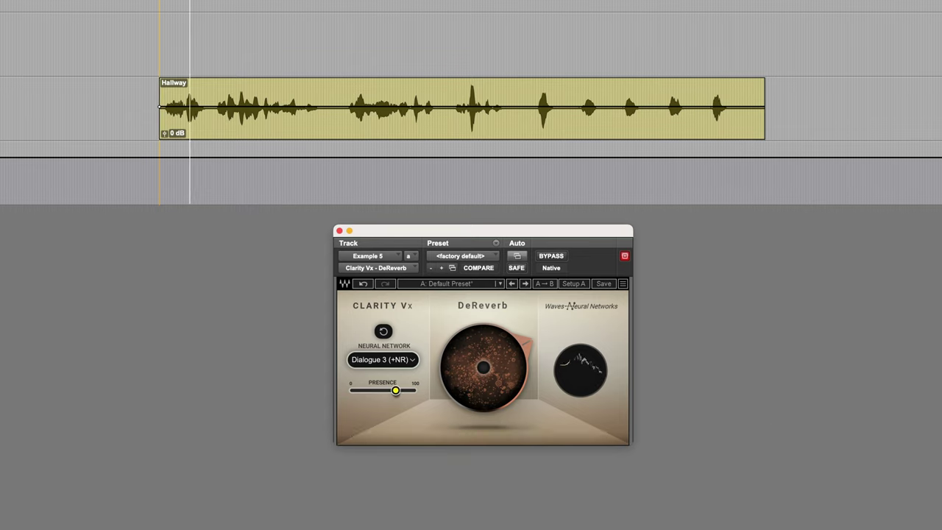